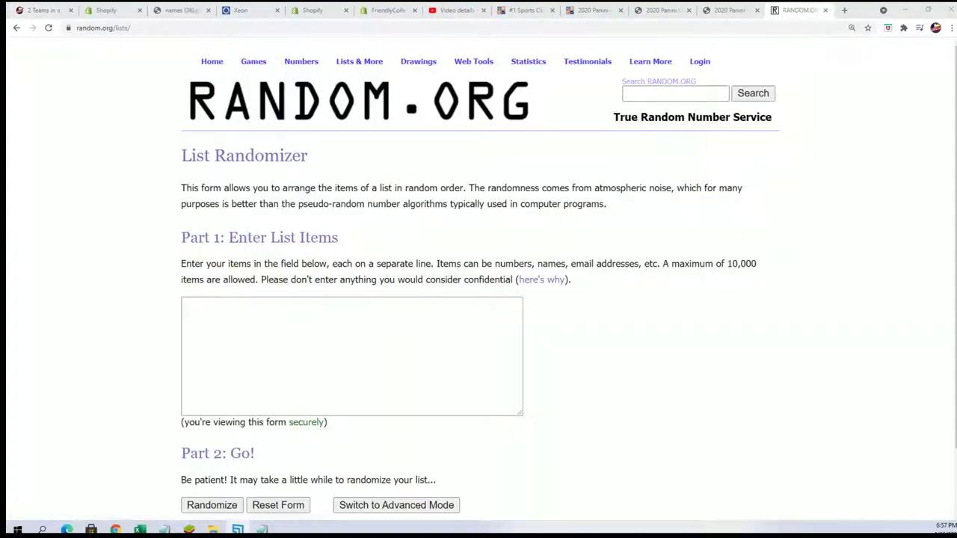
Step: Copy both blocks of owner names from the notes
{"action": "left_click", "coordinate": [237, 529]}
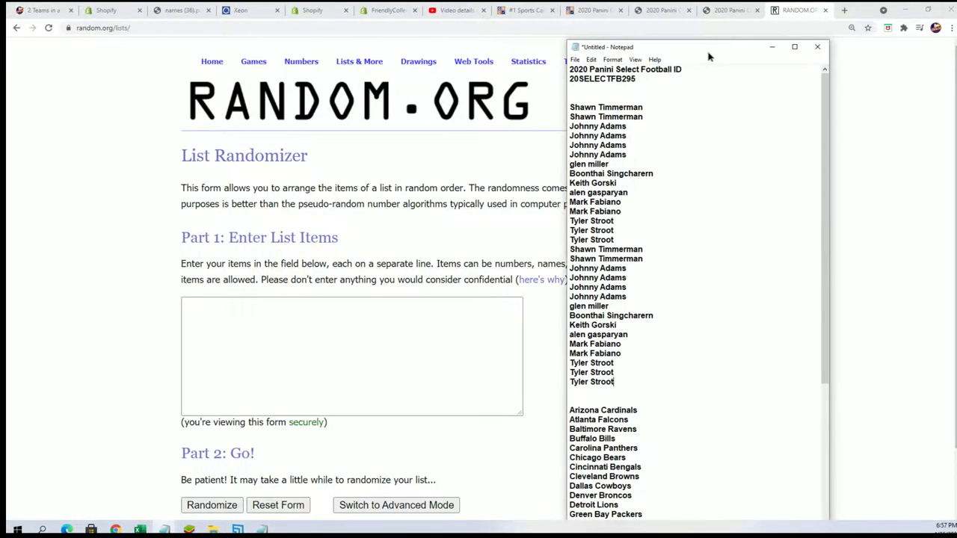
{"action": "mouse_move", "coordinate": [621, 381]}
{"action": "left_mouse_down"}
{"action": "mouse_move", "coordinate": [586, 114]}
{"action": "mouse_move", "coordinate": [570, 107]}
{"action": "left_mouse_up"}
{"action": "right_click", "coordinate": [587, 110]}
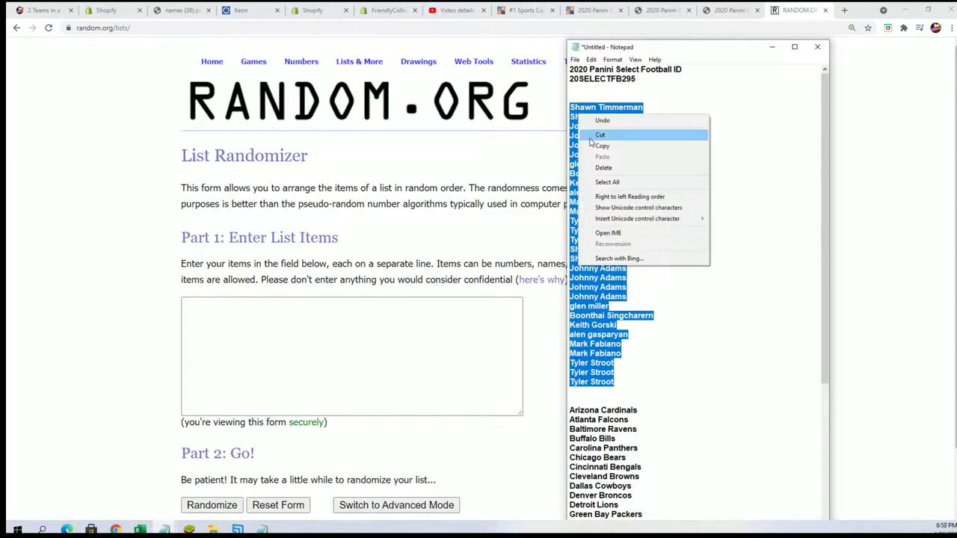
{"action": "left_click", "coordinate": [592, 144]}
Step: Paste the 30 owner names into the list box and randomize their order
{"action": "left_click", "coordinate": [310, 313]}
{"action": "right_click", "coordinate": [311, 314]}
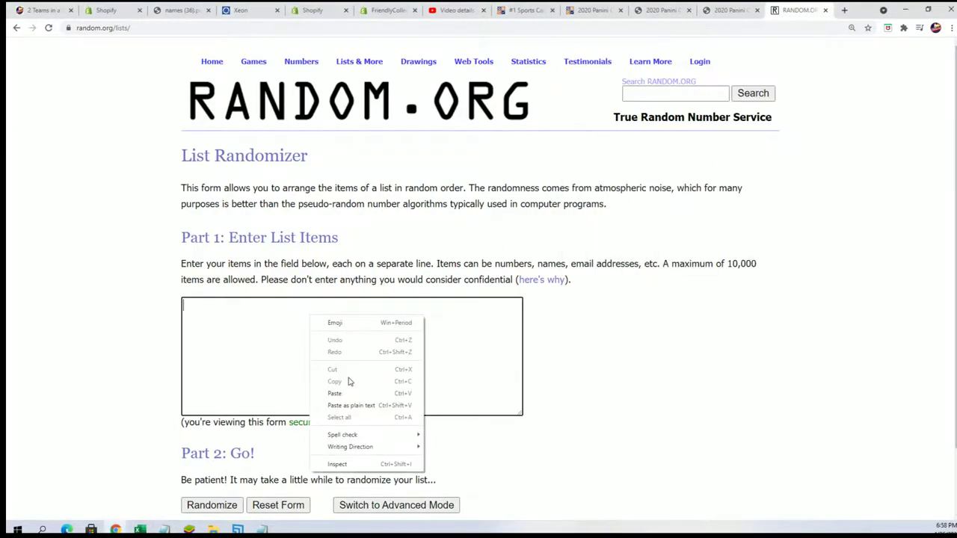
{"action": "left_click", "coordinate": [344, 393]}
{"action": "scroll", "coordinate": [606, 426], "scroll_direction": "down", "scroll_amount": 1}
{"action": "left_click", "coordinate": [200, 430]}
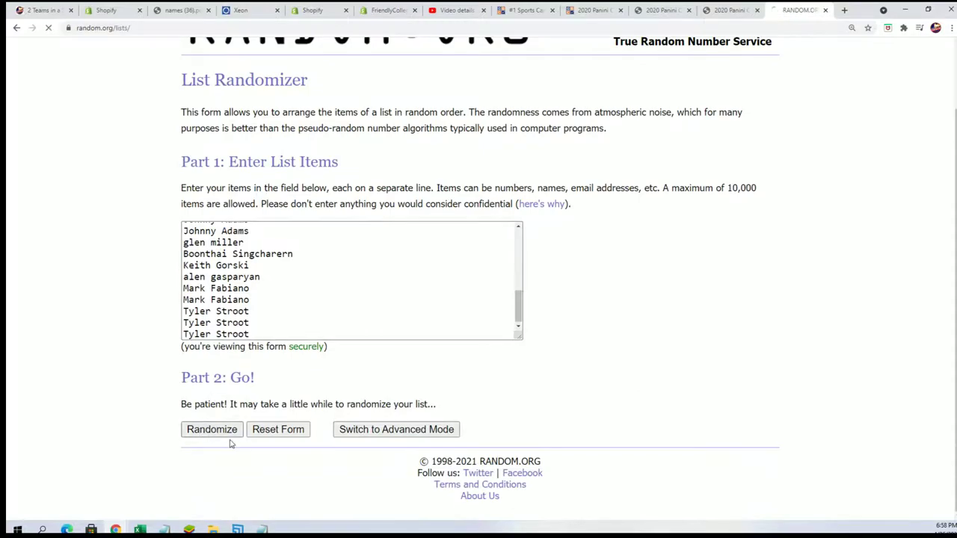
{"action": "scroll", "coordinate": [203, 396], "scroll_direction": "down", "scroll_amount": 3}
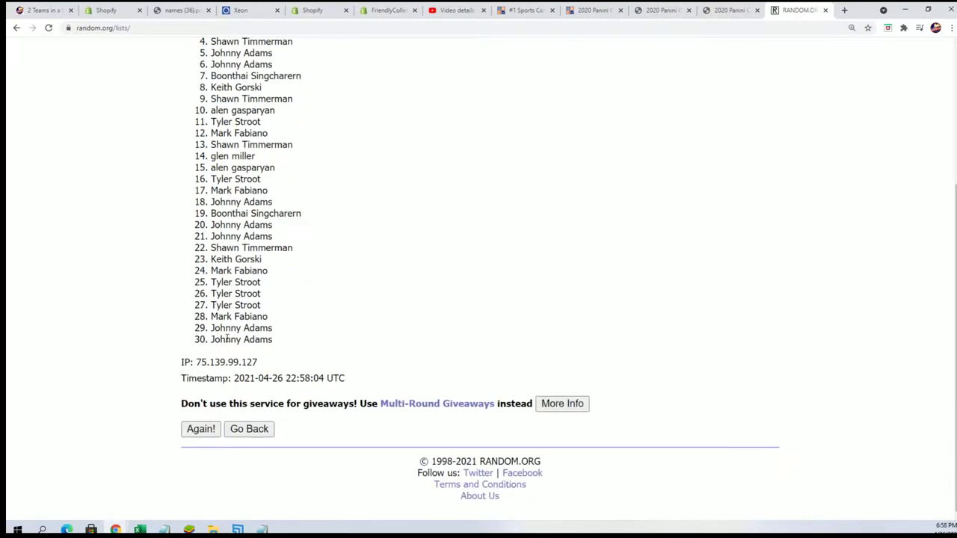
{"action": "scroll", "coordinate": [273, 362], "scroll_direction": "up", "scroll_amount": 5}
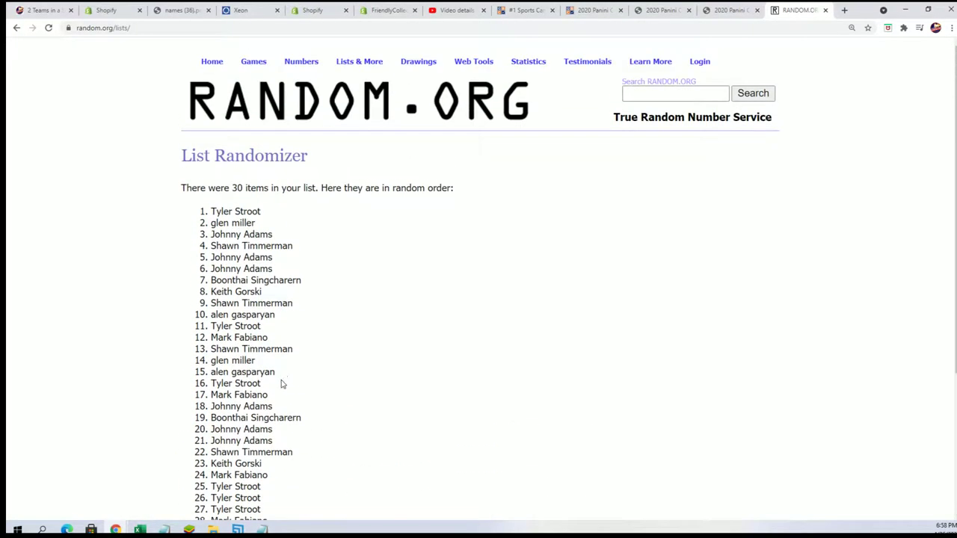
Step: Reload a blank List Randomizer form via Lists & More, then bring the notes forward
{"action": "left_click", "coordinate": [370, 77]}
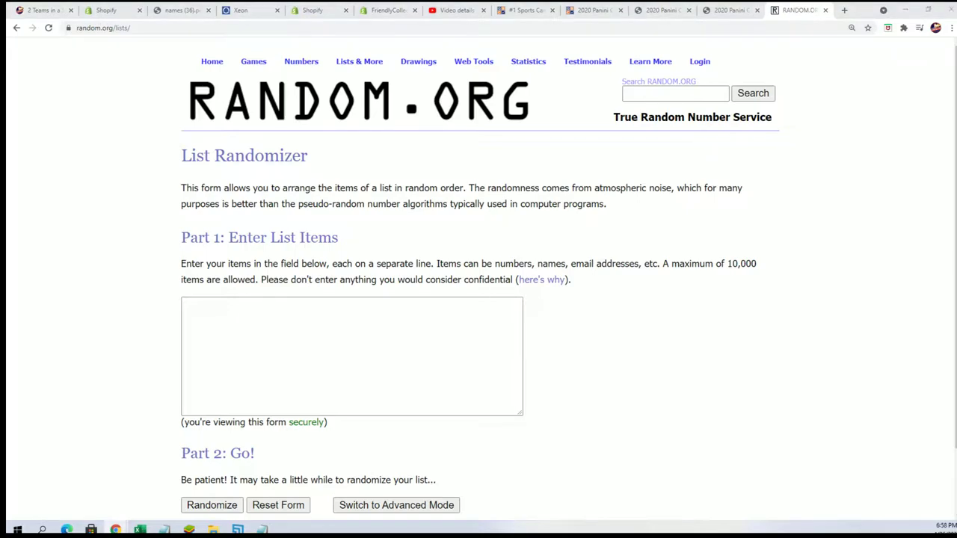
{"action": "key", "text": "alt+Tab"}
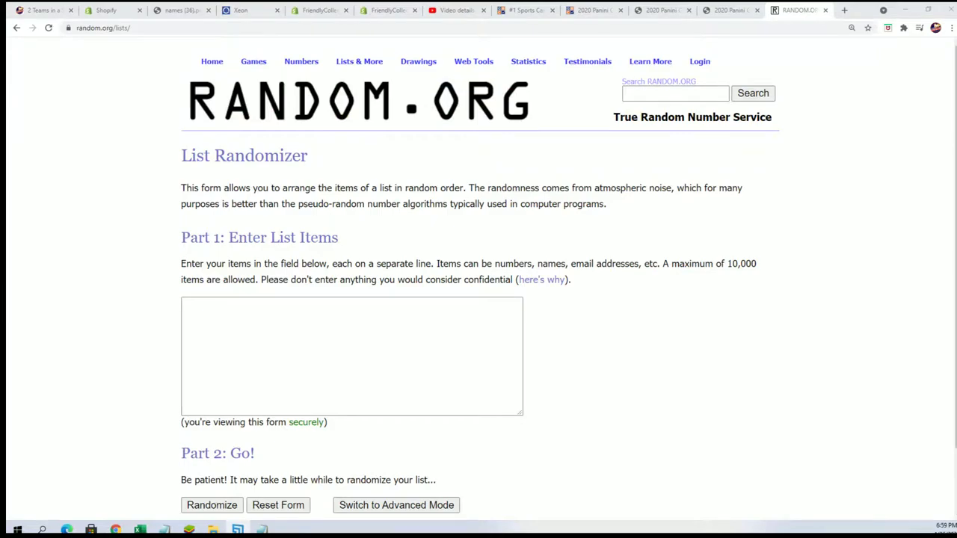
Step: Copy all 32 owner names from the notes
{"action": "key", "text": "alt+Tab"}
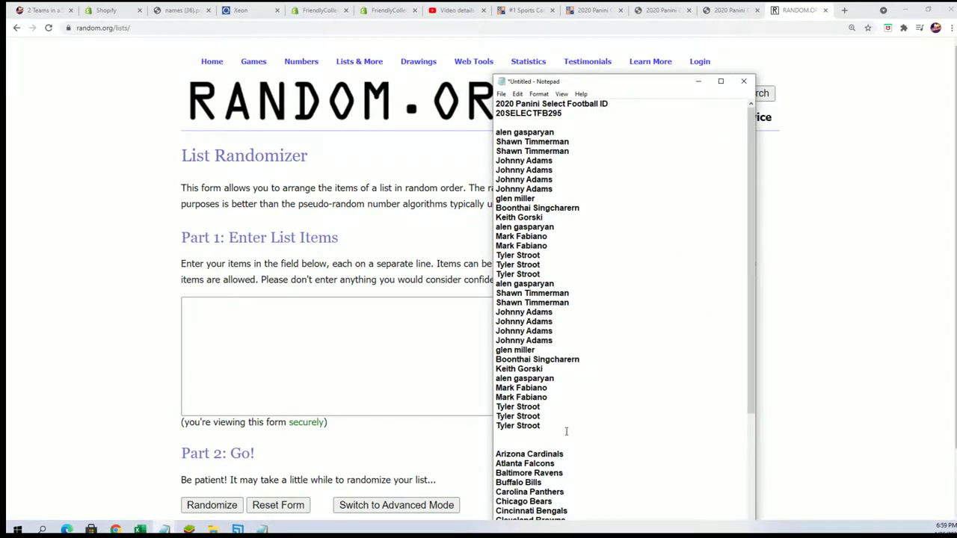
{"action": "mouse_move", "coordinate": [566, 431]}
{"action": "left_mouse_down"}
{"action": "mouse_move", "coordinate": [545, 302]}
{"action": "mouse_move", "coordinate": [568, 188]}
{"action": "mouse_move", "coordinate": [495, 132]}
{"action": "left_mouse_up"}
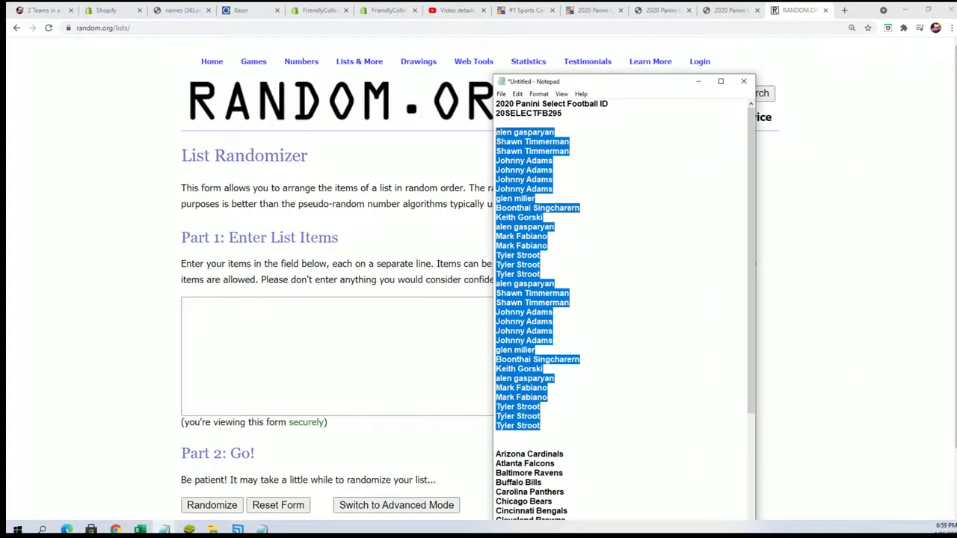
{"action": "right_click", "coordinate": [508, 131]}
{"action": "left_click", "coordinate": [526, 171]}
Step: Paste the 32 names into the list box and shuffle them seven times
{"action": "right_click", "coordinate": [216, 314]}
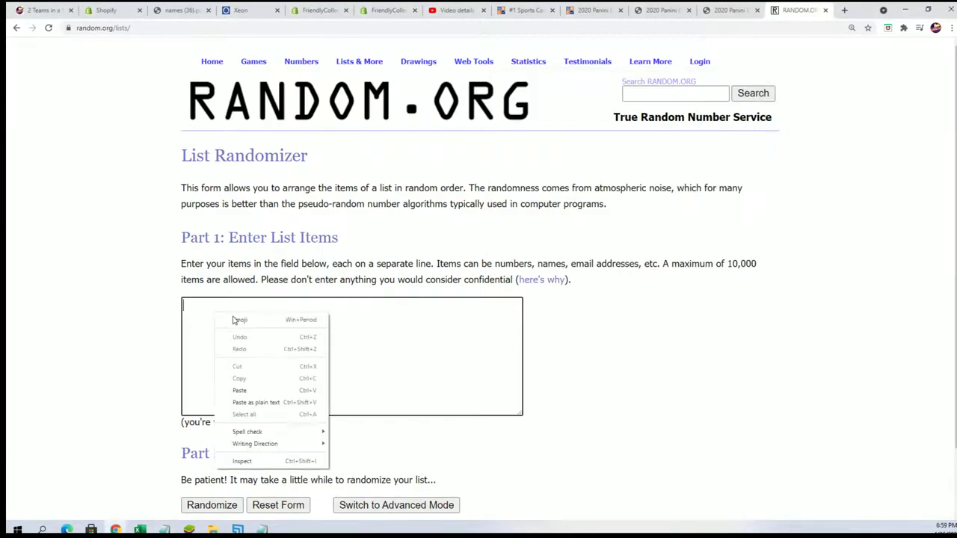
{"action": "left_click", "coordinate": [248, 390]}
{"action": "scroll", "coordinate": [580, 397], "scroll_direction": "down", "scroll_amount": 1}
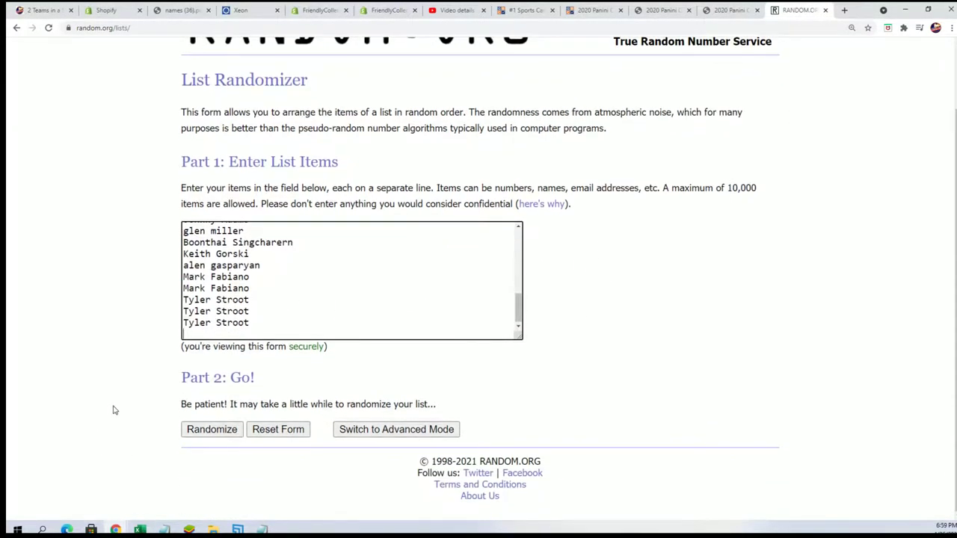
{"action": "left_click", "coordinate": [209, 433]}
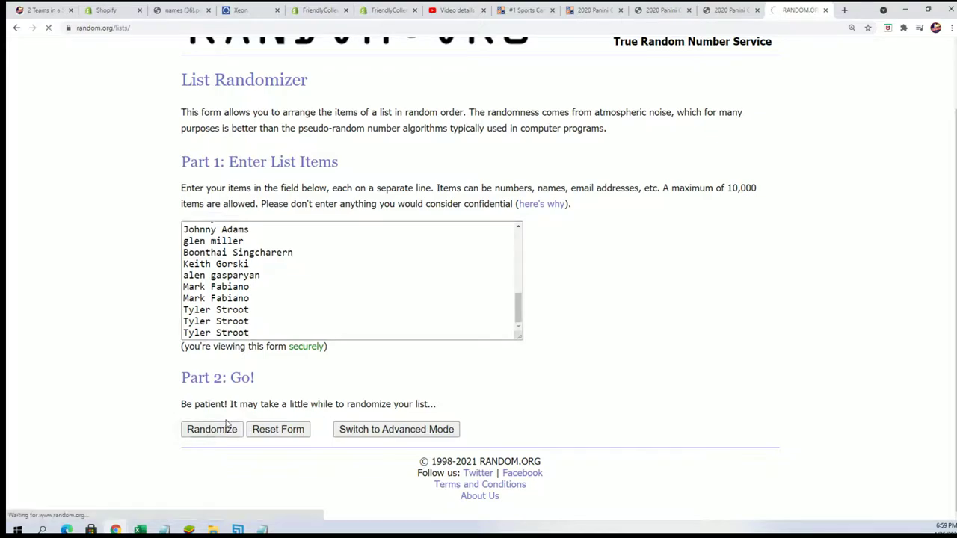
{"action": "scroll", "coordinate": [209, 414], "scroll_direction": "down", "scroll_amount": 3}
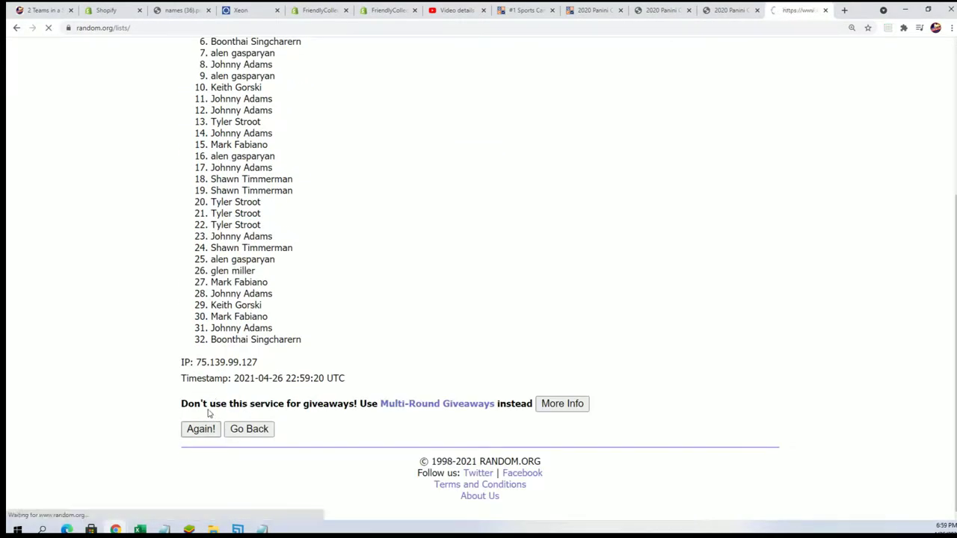
{"action": "left_click", "coordinate": [197, 430]}
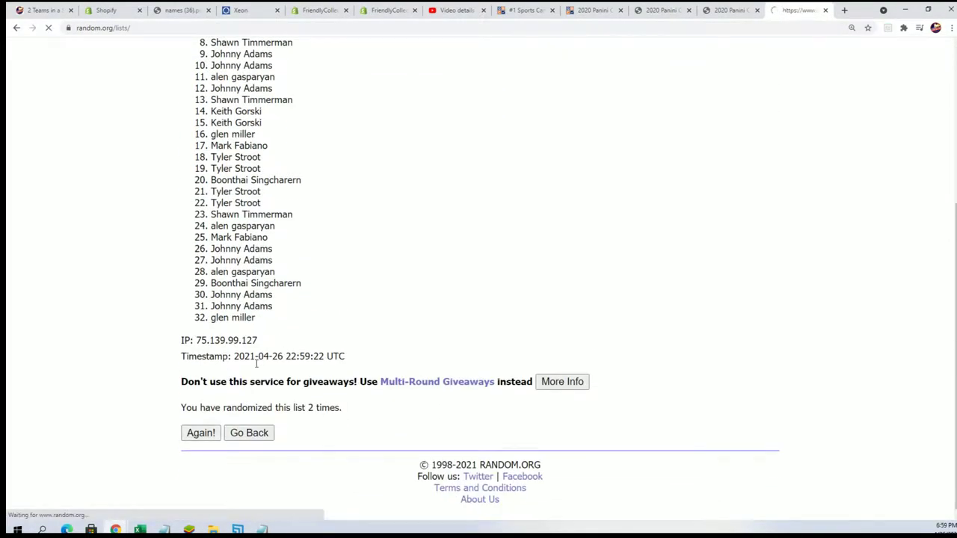
{"action": "left_click", "coordinate": [206, 432]}
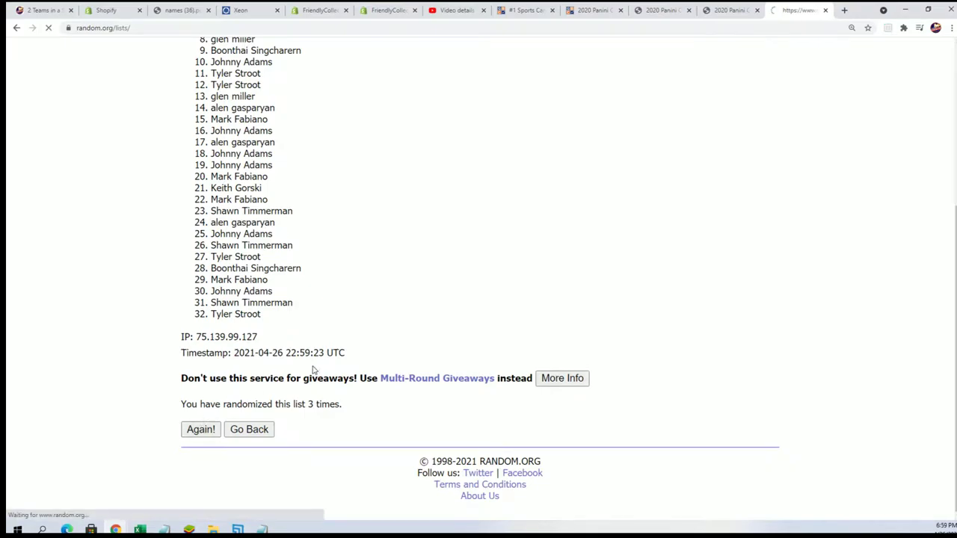
{"action": "left_click", "coordinate": [197, 430]}
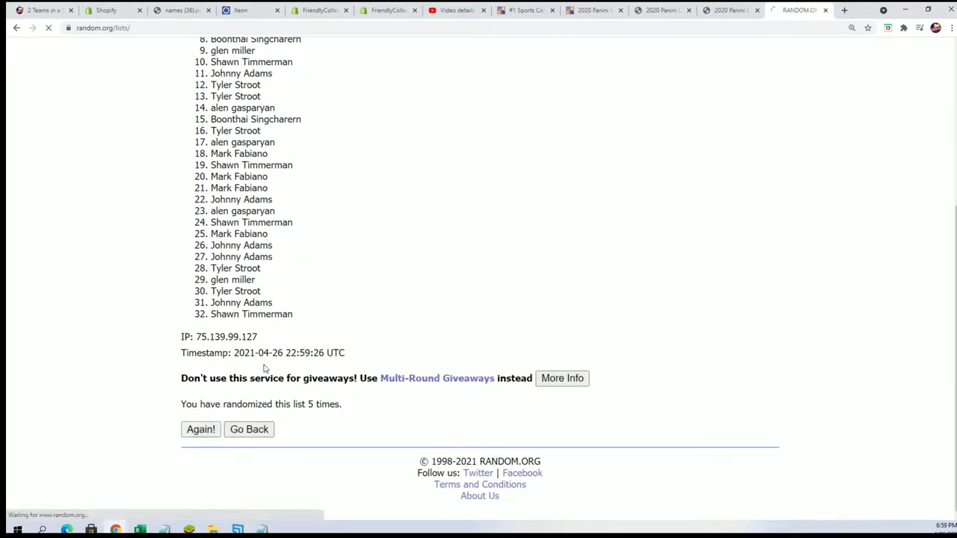
{"action": "left_click", "coordinate": [184, 427]}
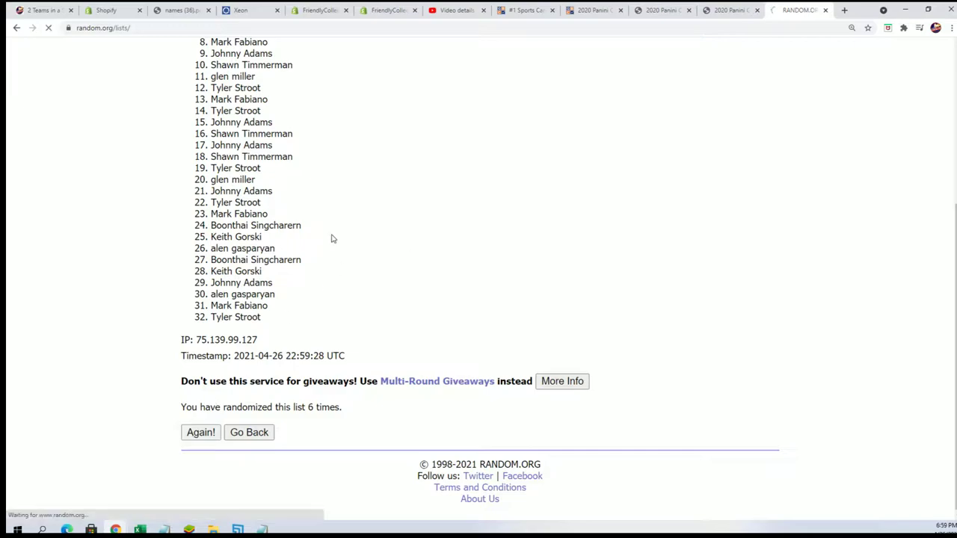
Step: Copy the final randomized list of 32 names
{"action": "mouse_move", "coordinate": [203, 104]}
{"action": "left_mouse_down"}
{"action": "mouse_move", "coordinate": [214, 409]}
{"action": "mouse_move", "coordinate": [270, 471]}
{"action": "left_mouse_up"}
{"action": "right_click", "coordinate": [235, 433]}
{"action": "left_click", "coordinate": [258, 443]}
{"action": "scroll", "coordinate": [235, 452], "scroll_direction": "down", "scroll_amount": 2}
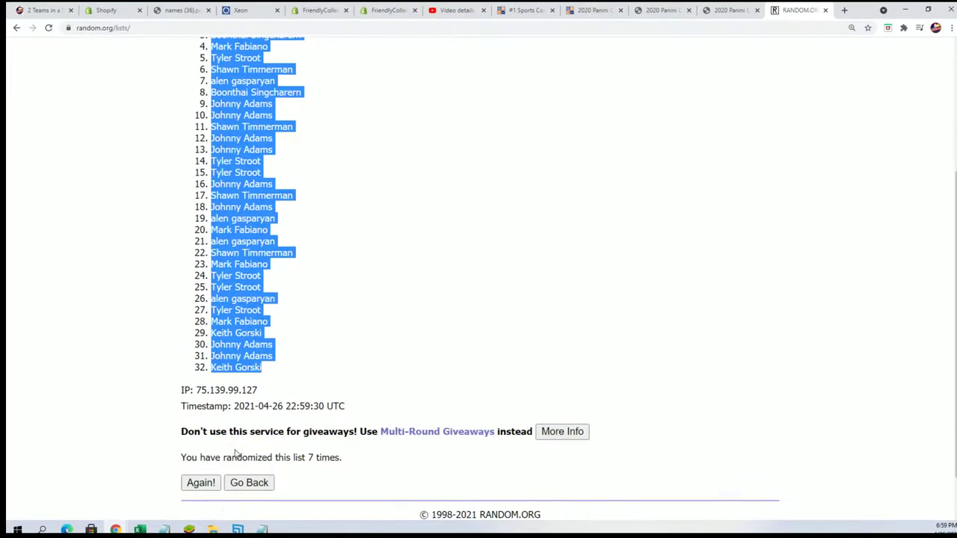
{"action": "scroll", "coordinate": [381, 453], "scroll_direction": "up", "scroll_amount": 1}
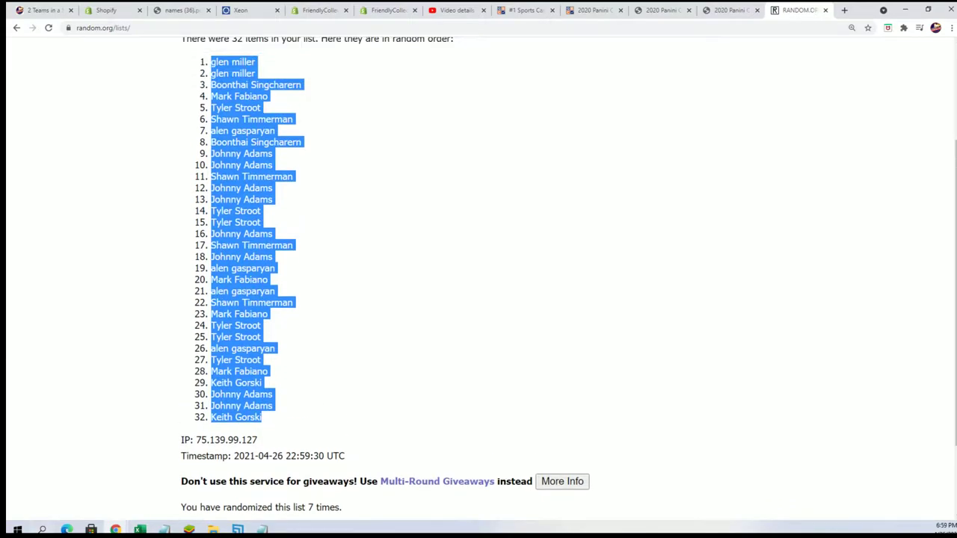
Step: Paste the shuffled owner names as plain text into A2:A33 of the Alpha NFL sheet
{"action": "key", "text": "alt+Tab"}
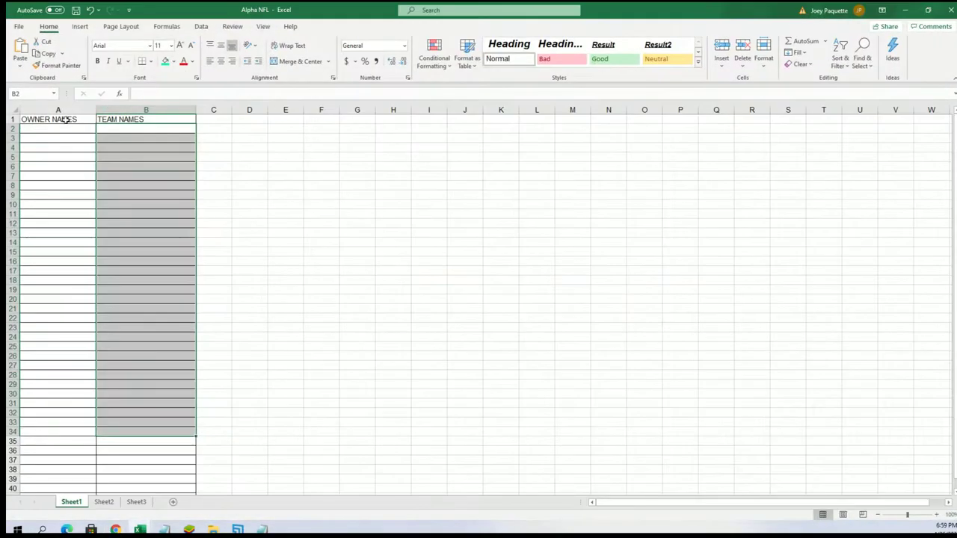
{"action": "right_click", "coordinate": [31, 128]}
{"action": "left_click", "coordinate": [69, 196]}
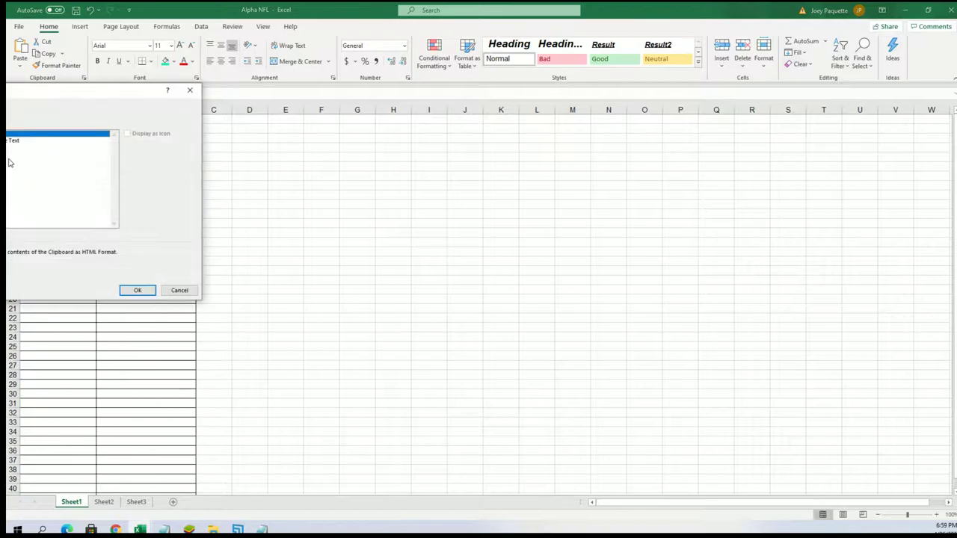
{"action": "left_click", "coordinate": [22, 147]}
{"action": "left_click", "coordinate": [135, 290]}
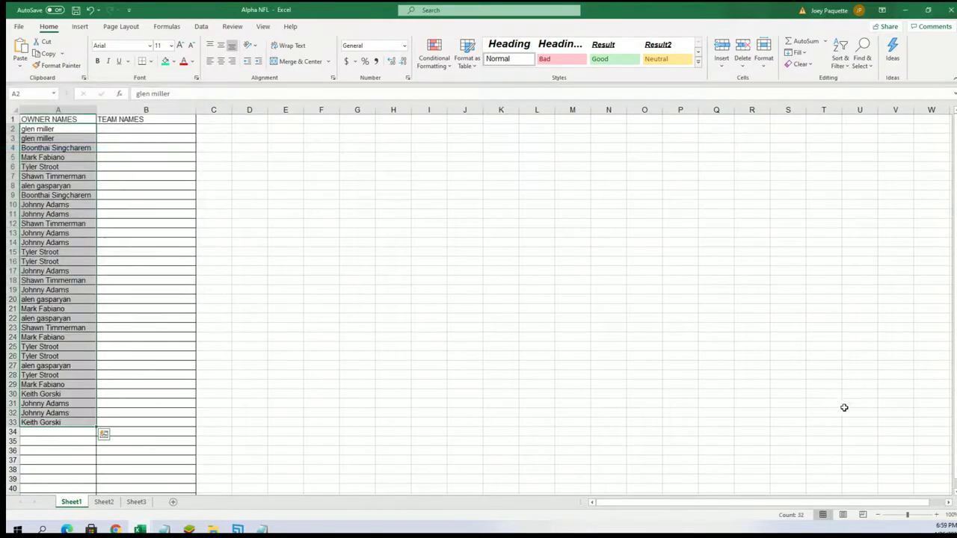
{"action": "left_click", "coordinate": [934, 514]}
{"action": "left_click", "coordinate": [934, 515]}
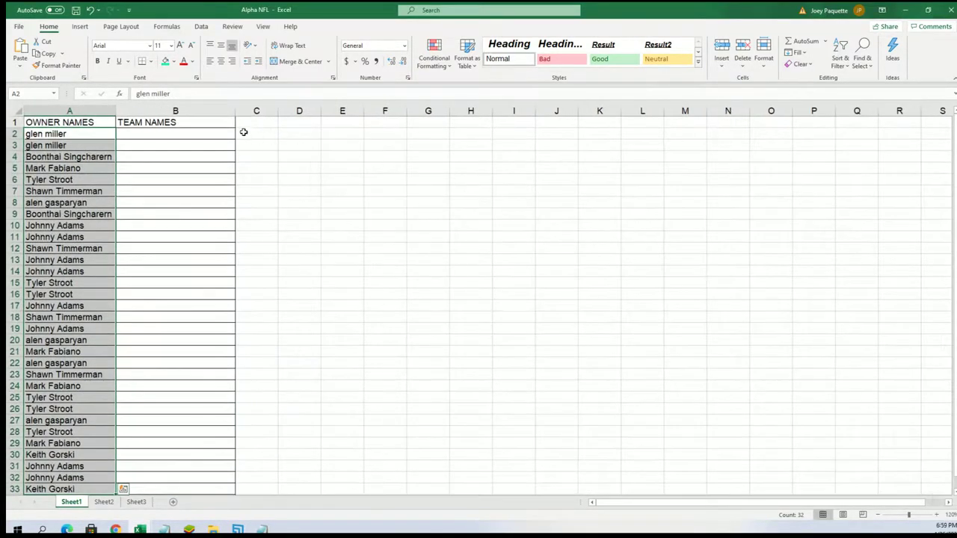
{"action": "left_click", "coordinate": [170, 131]}
Step: Open a fresh List Randomizer form and copy the 32 NFL team names from the notes
{"action": "left_click", "coordinate": [904, 10]}
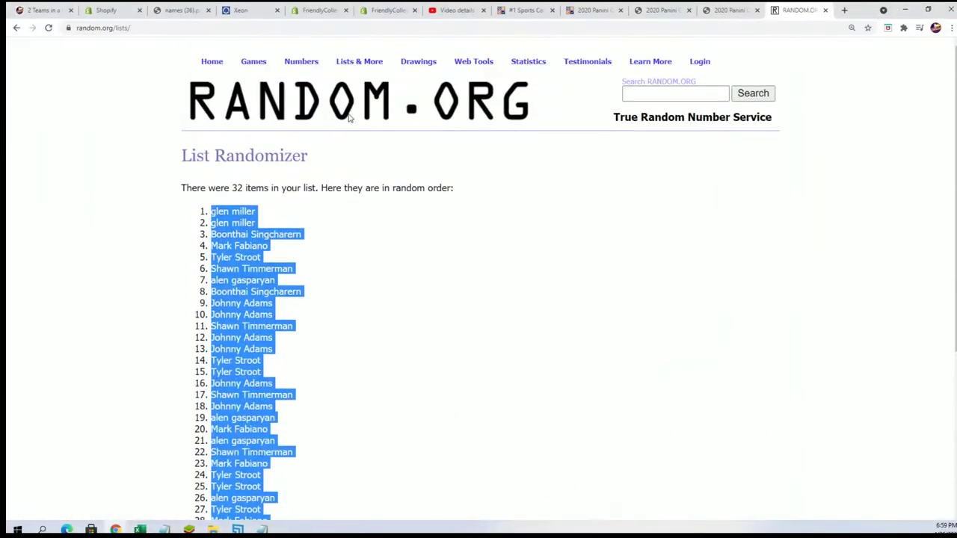
{"action": "left_click", "coordinate": [363, 79]}
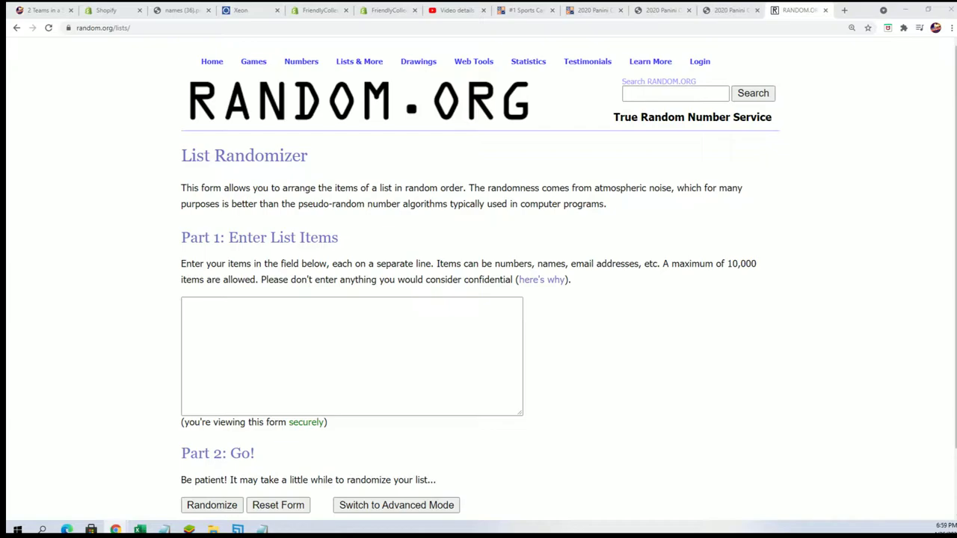
{"action": "key", "text": "alt+Tab"}
{"action": "scroll", "coordinate": [668, 261], "scroll_direction": "down", "scroll_amount": 7}
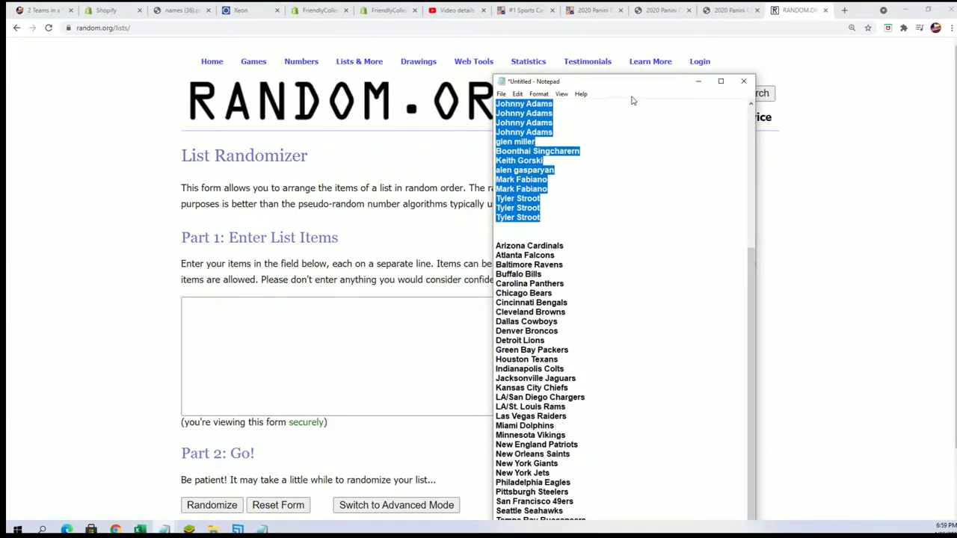
{"action": "double_click", "coordinate": [626, 75]}
{"action": "scroll", "coordinate": [636, 284], "scroll_direction": "down", "scroll_amount": 1}
{"action": "left_click_drag", "start_coordinate": [586, 505], "coordinate": [496, 316]}
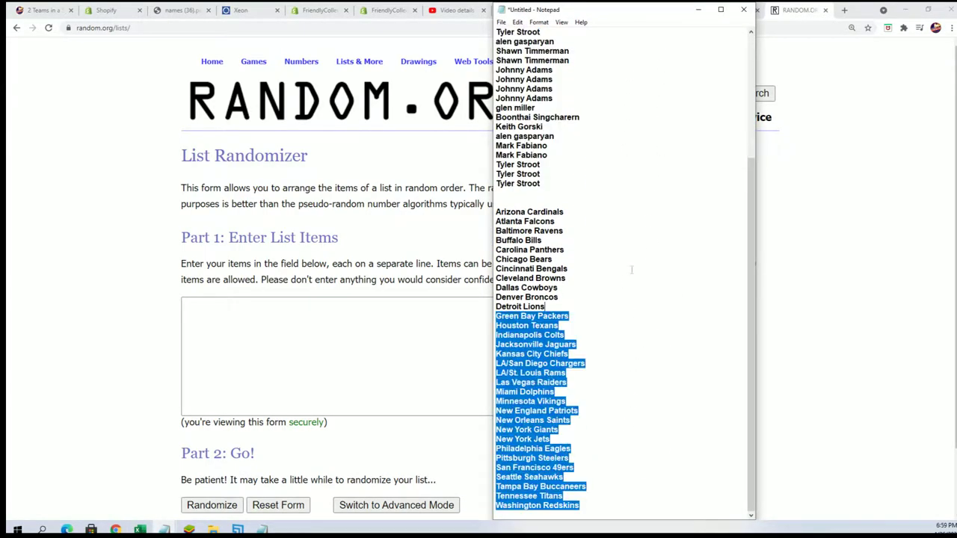
{"action": "left_click", "coordinate": [495, 211], "text": "shift"}
{"action": "right_click", "coordinate": [521, 235]}
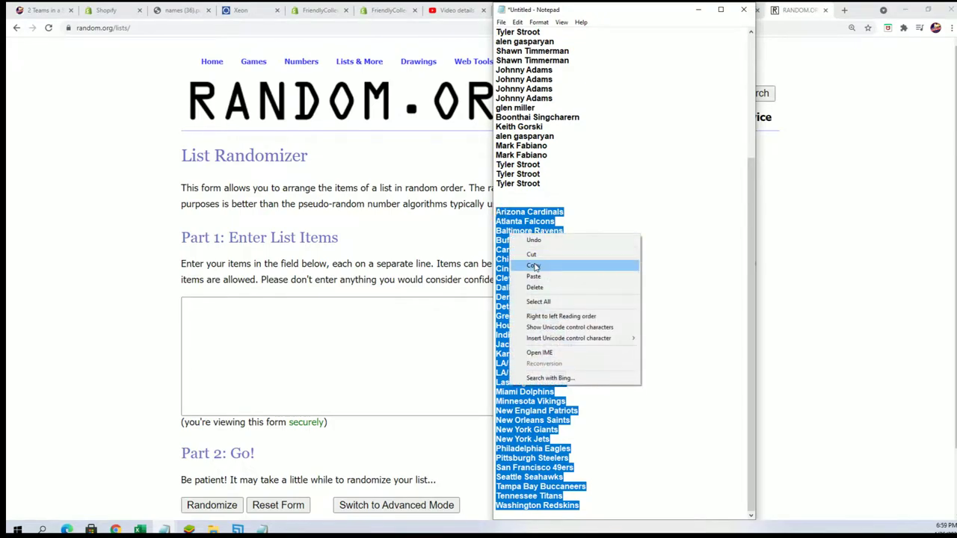
{"action": "left_click", "coordinate": [533, 266]}
Step: Paste the team names into the list box and shuffle them seven times
{"action": "right_click", "coordinate": [196, 305]}
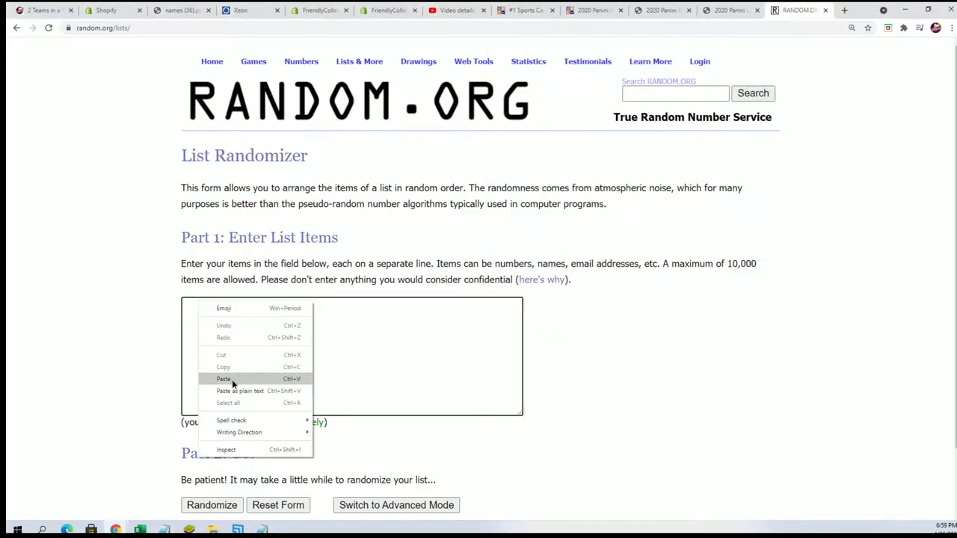
{"action": "left_click", "coordinate": [224, 379]}
{"action": "scroll", "coordinate": [655, 359], "scroll_direction": "down", "scroll_amount": 1}
{"action": "left_click", "coordinate": [216, 429]}
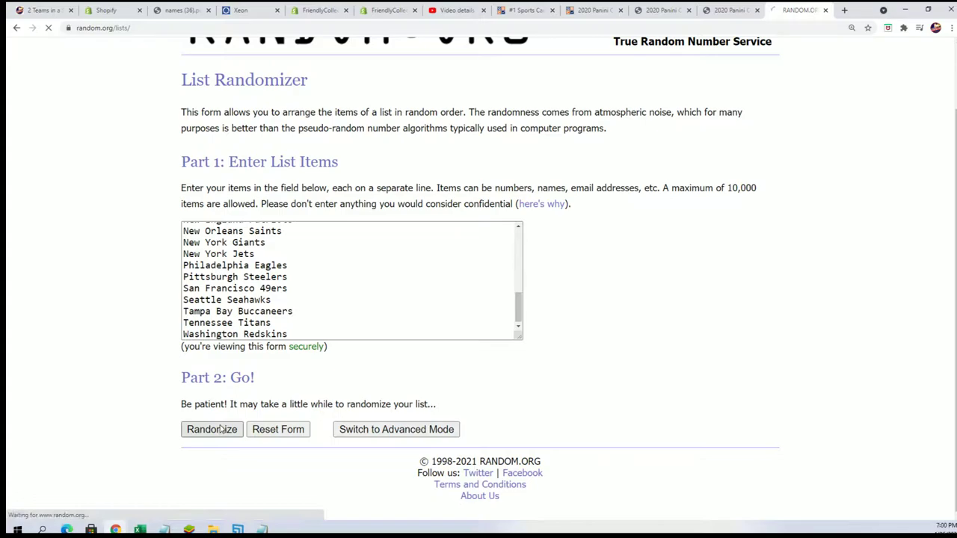
{"action": "scroll", "coordinate": [213, 430], "scroll_direction": "down", "scroll_amount": 4}
{"action": "left_click", "coordinate": [209, 430]}
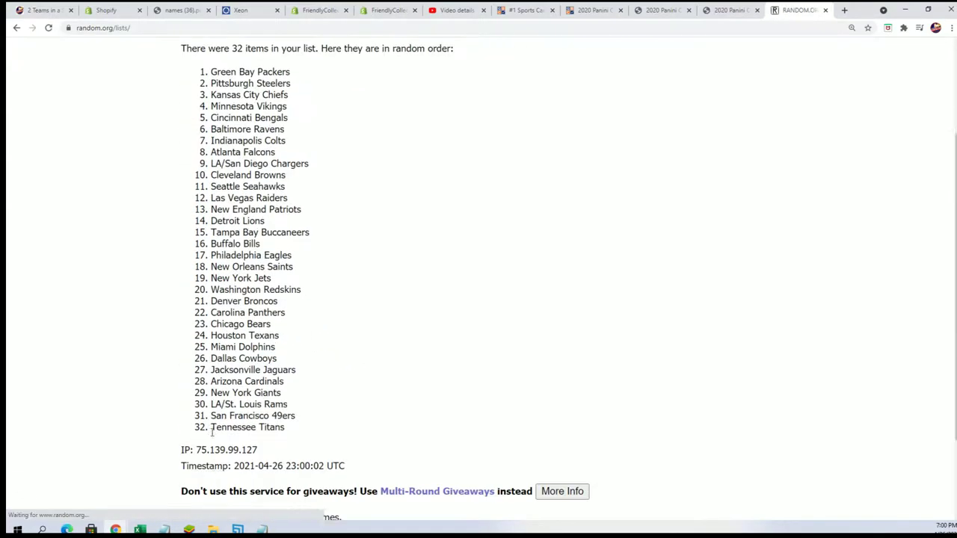
{"action": "left_click", "coordinate": [202, 429]}
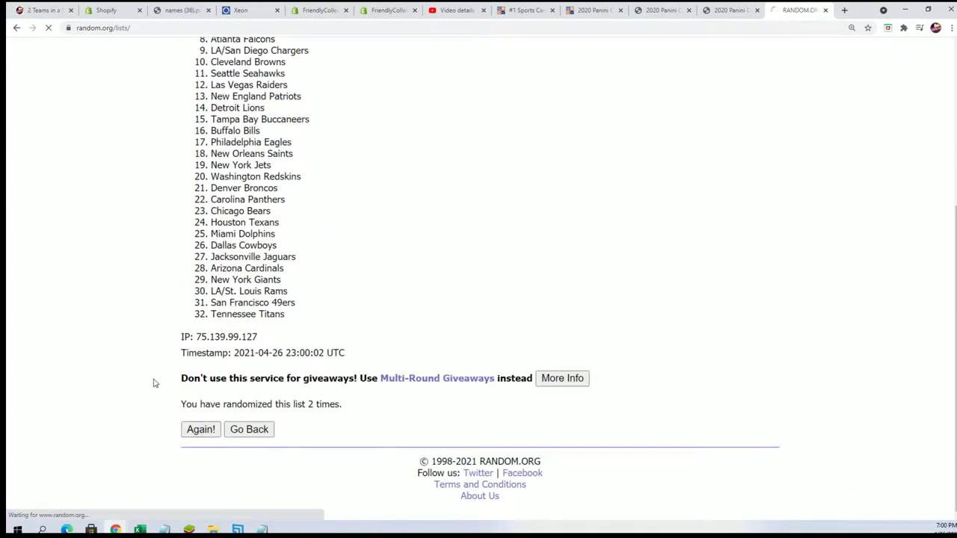
{"action": "left_click", "coordinate": [195, 430]}
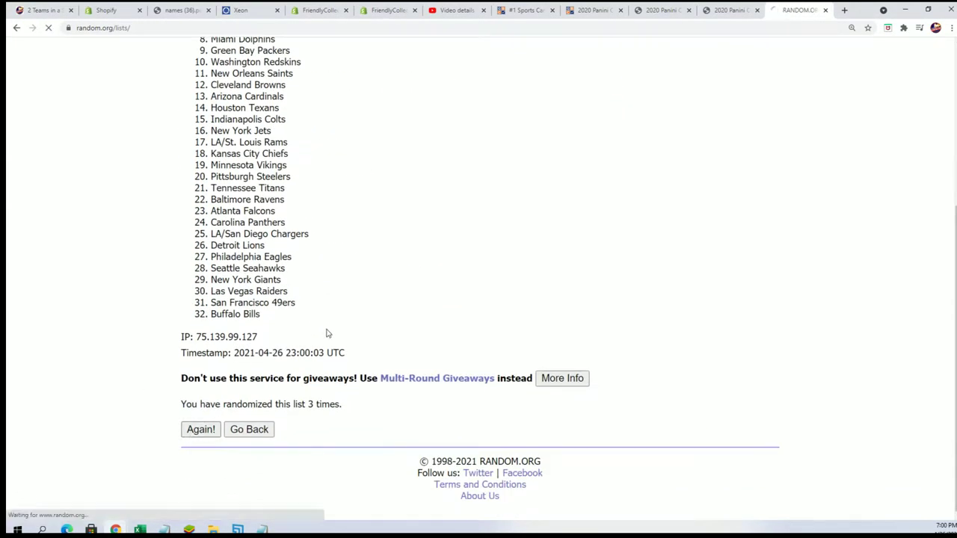
{"action": "left_click", "coordinate": [191, 431]}
{"action": "left_click", "coordinate": [199, 430]}
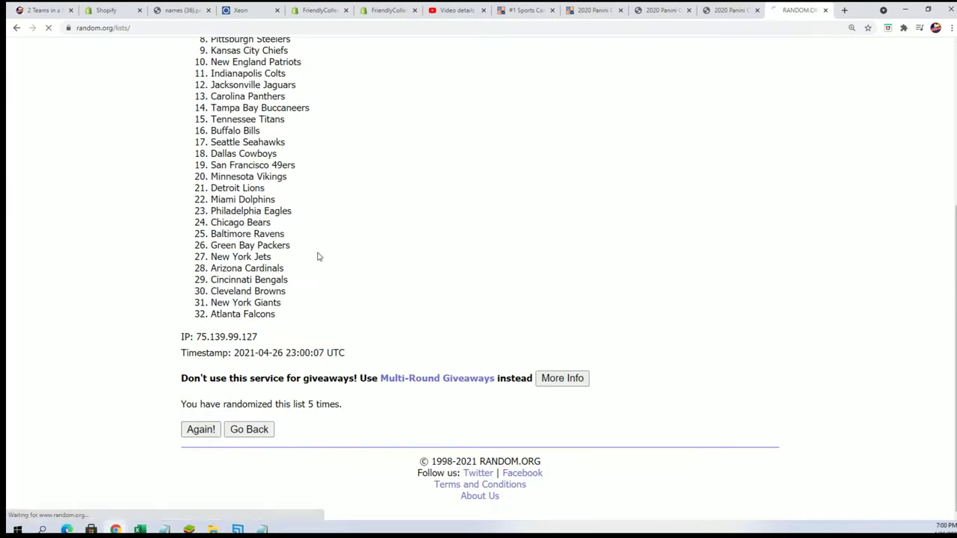
{"action": "left_click", "coordinate": [189, 429]}
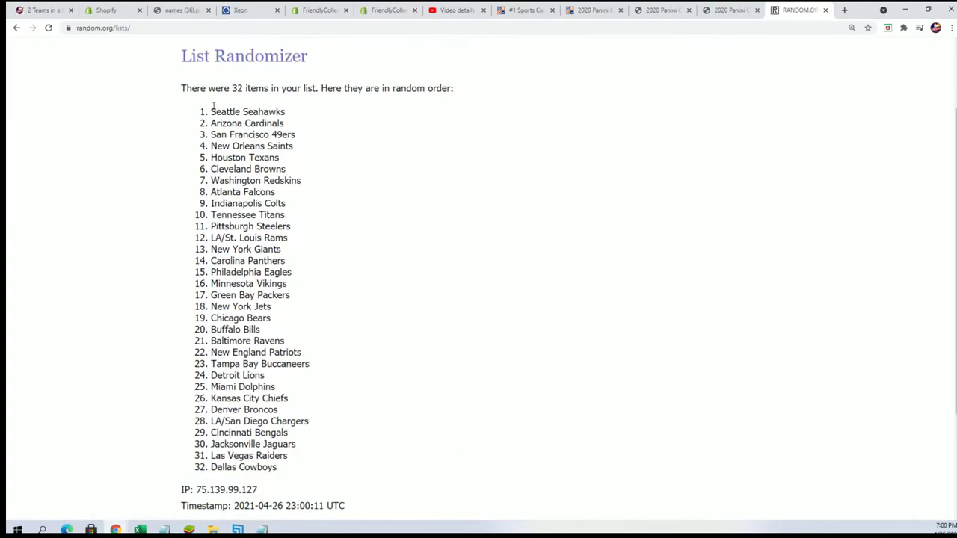
Step: Copy the final team order, Seattle Seahawks first
{"action": "mouse_move", "coordinate": [213, 106]}
{"action": "left_mouse_down"}
{"action": "mouse_move", "coordinate": [270, 320]}
{"action": "mouse_move", "coordinate": [258, 445]}
{"action": "mouse_move", "coordinate": [290, 466]}
{"action": "left_mouse_up"}
{"action": "right_click", "coordinate": [276, 457]}
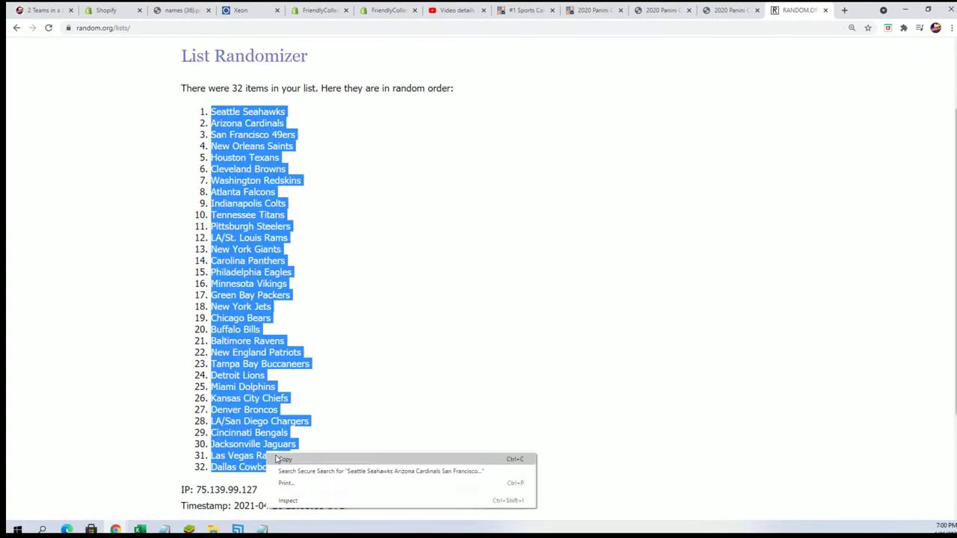
{"action": "left_click", "coordinate": [284, 459]}
{"action": "scroll", "coordinate": [363, 406], "scroll_direction": "down", "scroll_amount": 2}
{"action": "scroll", "coordinate": [412, 386], "scroll_direction": "up", "scroll_amount": 1}
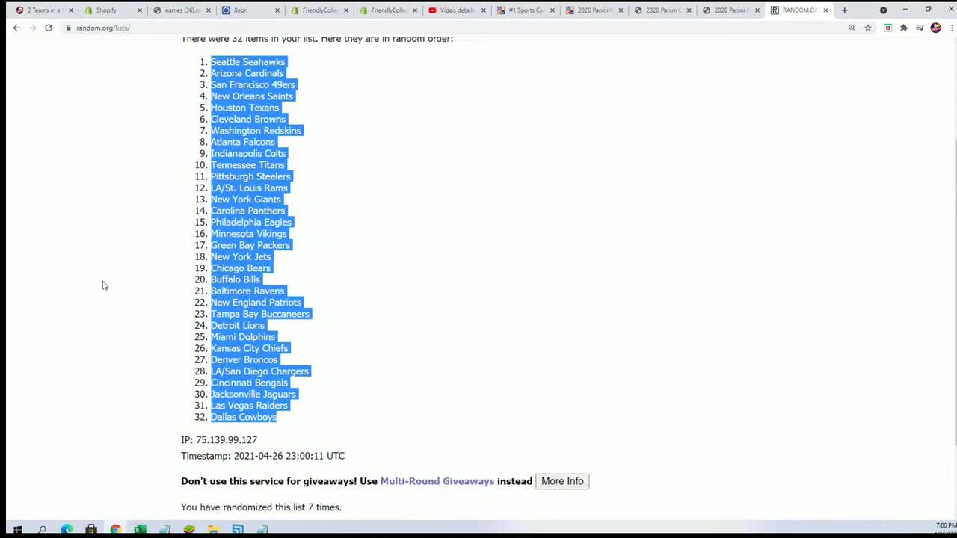
{"action": "key", "text": "alt+Tab"}
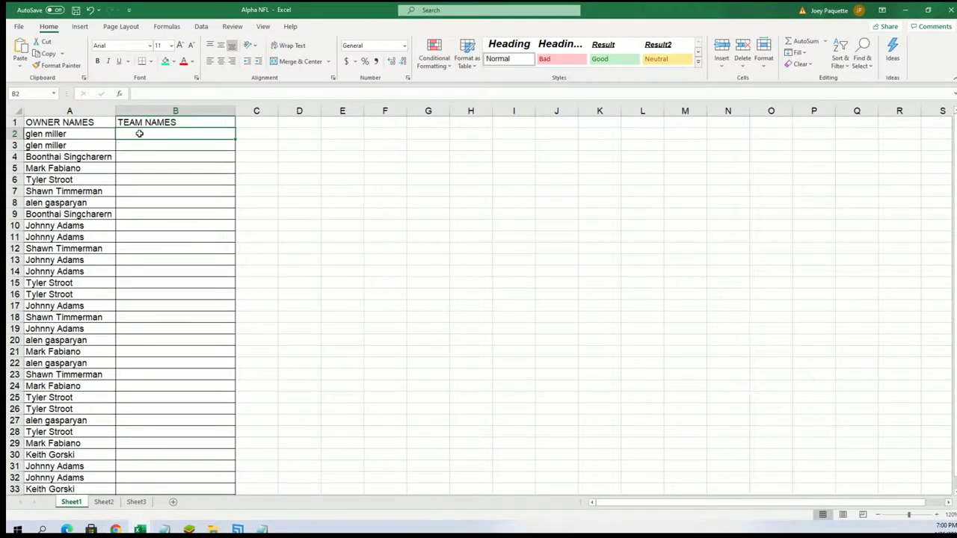
Step: Paste the shuffled teams as plain text into B2:B33, beside each owner
{"action": "right_click", "coordinate": [138, 133]}
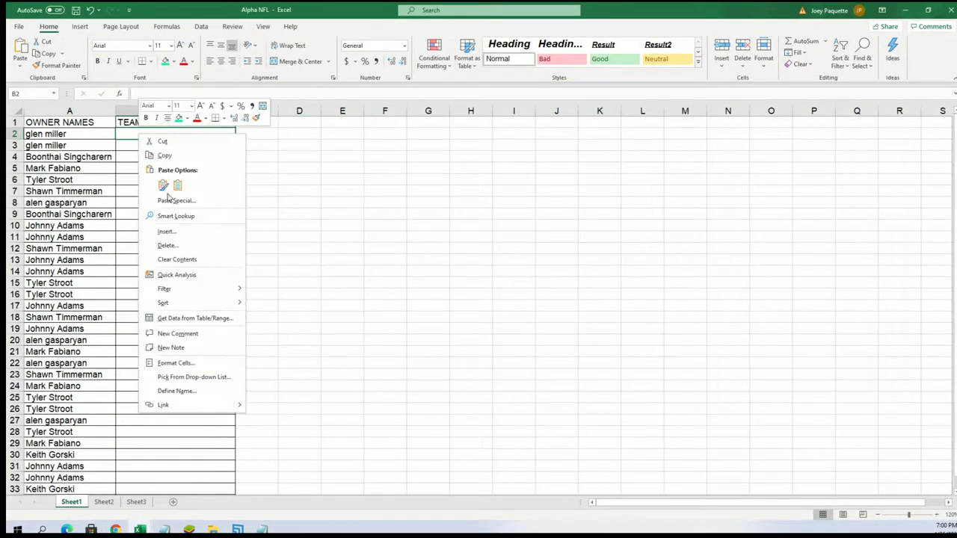
{"action": "left_click", "coordinate": [173, 200]}
{"action": "left_click", "coordinate": [90, 149]}
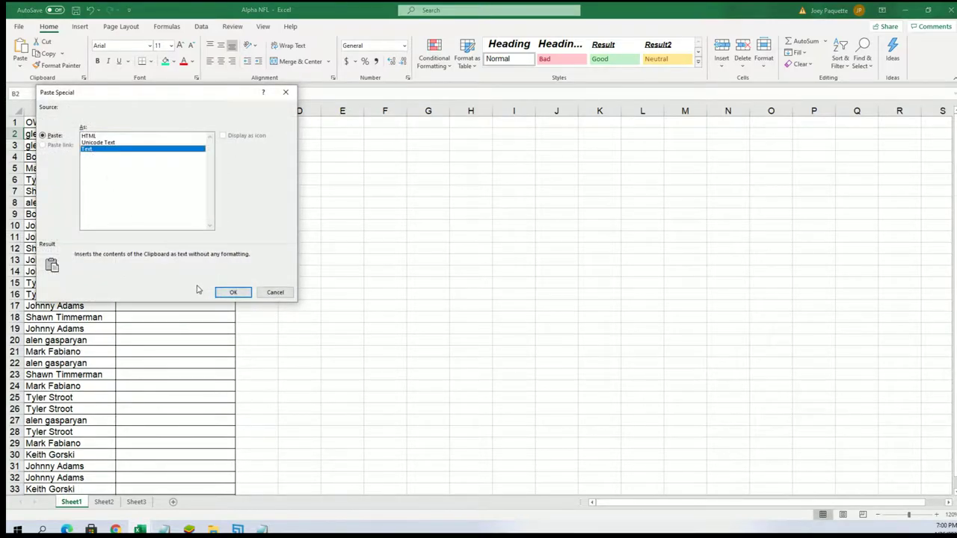
{"action": "left_click", "coordinate": [232, 291]}
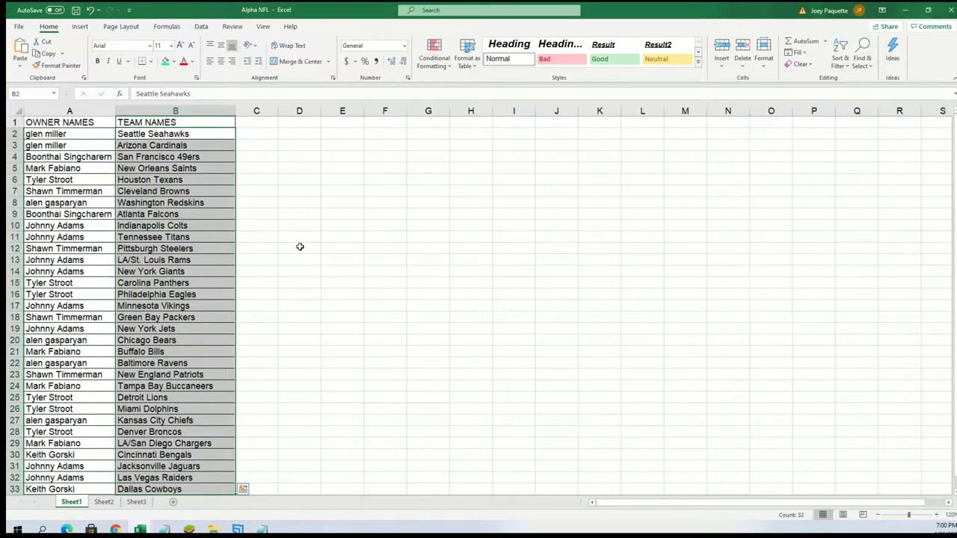
Step: Select the team names in cells B2 through B33
{"action": "left_click", "coordinate": [95, 442]}
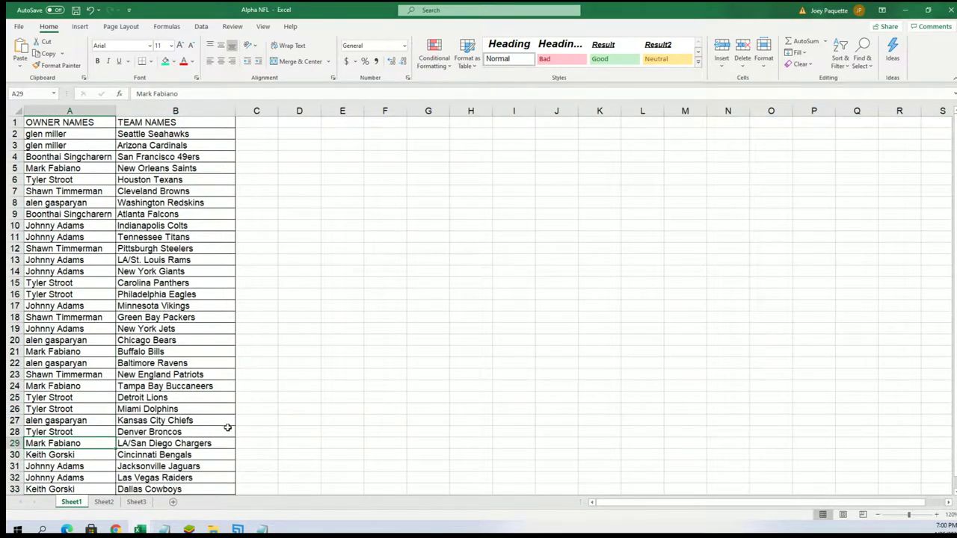
{"action": "left_click", "coordinate": [152, 305]}
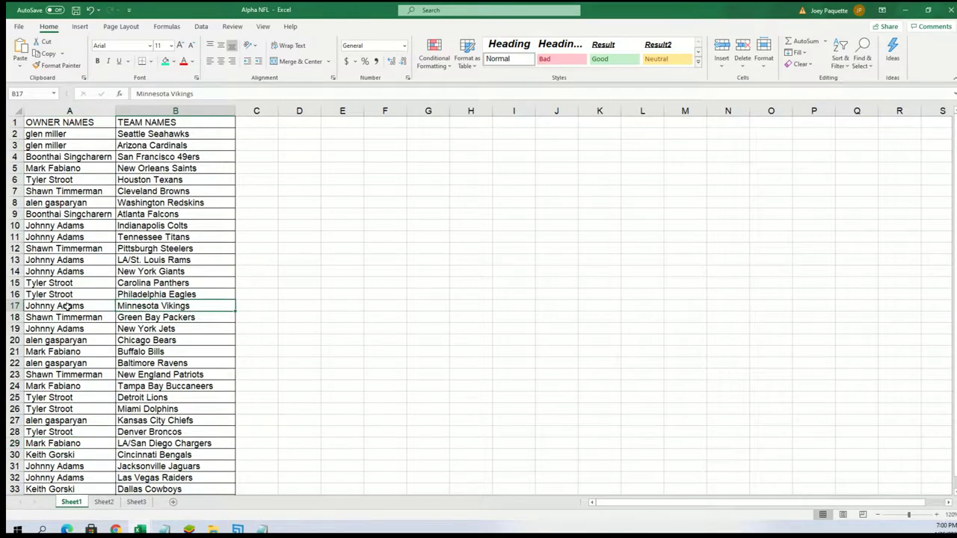
{"action": "left_click", "coordinate": [104, 297]}
{"action": "left_click", "coordinate": [126, 294]}
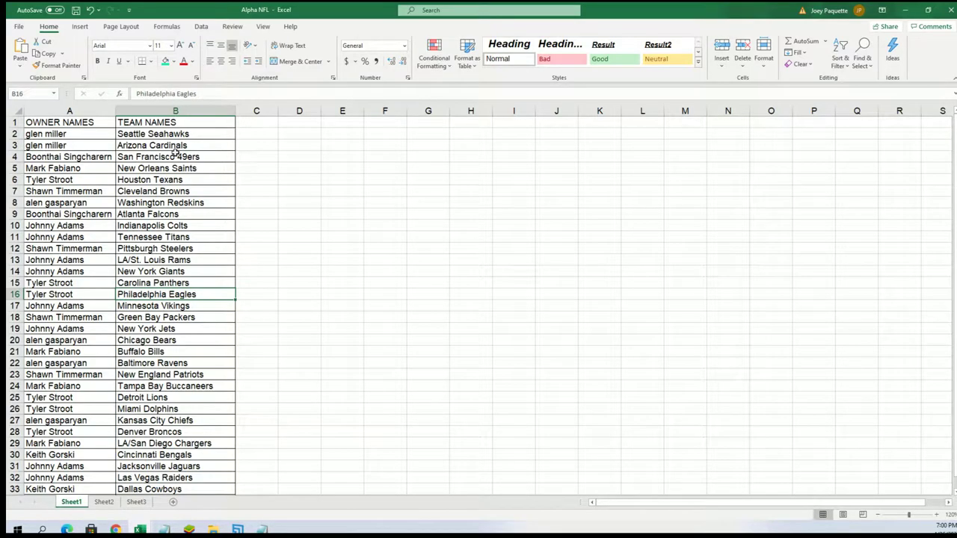
{"action": "left_click_drag", "start_coordinate": [145, 133], "coordinate": [153, 490]}
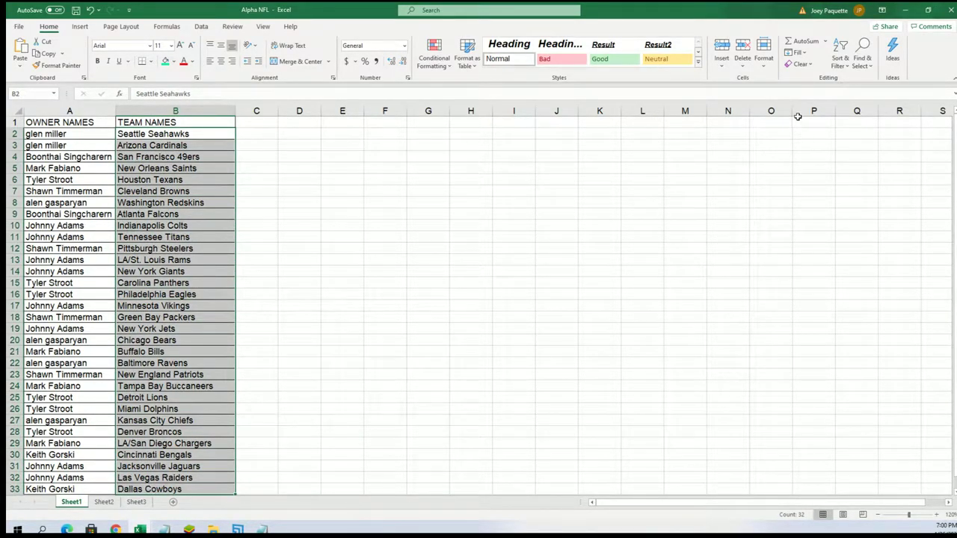
Step: Sort A to Z by team name, expanding the selection so owners stay paired
{"action": "left_click", "coordinate": [837, 60]}
{"action": "left_click", "coordinate": [856, 78]}
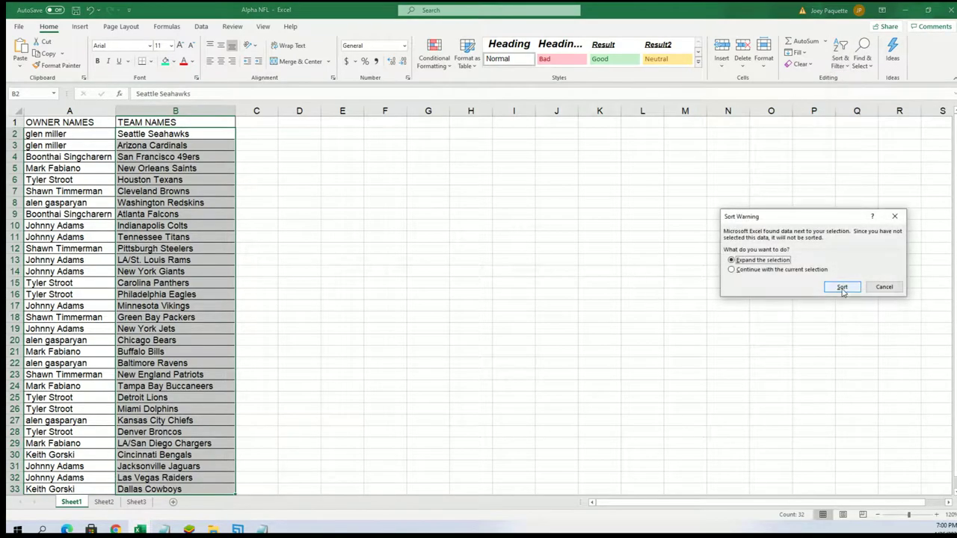
{"action": "left_click", "coordinate": [841, 290]}
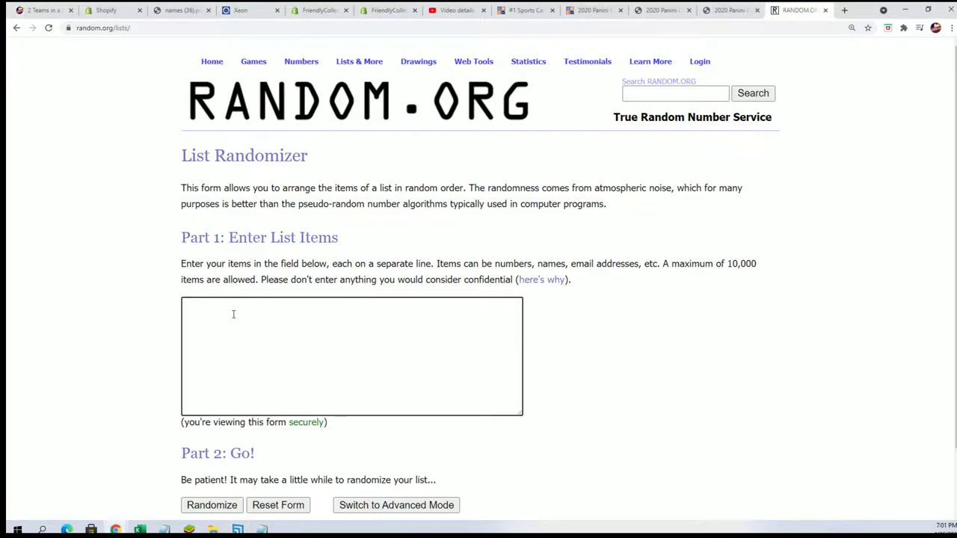
Step: Enter the numbers 1 through 10, shuffle seven times, and highlight the top result, 4
{"action": "type", "text": "1 2 3 4 5 6"}
{"action": "type", "text": " 7 8 9"}
{"action": "type", "text": " 10"}
{"action": "scroll", "coordinate": [109, 334], "scroll_direction": "down", "scroll_amount": 2}
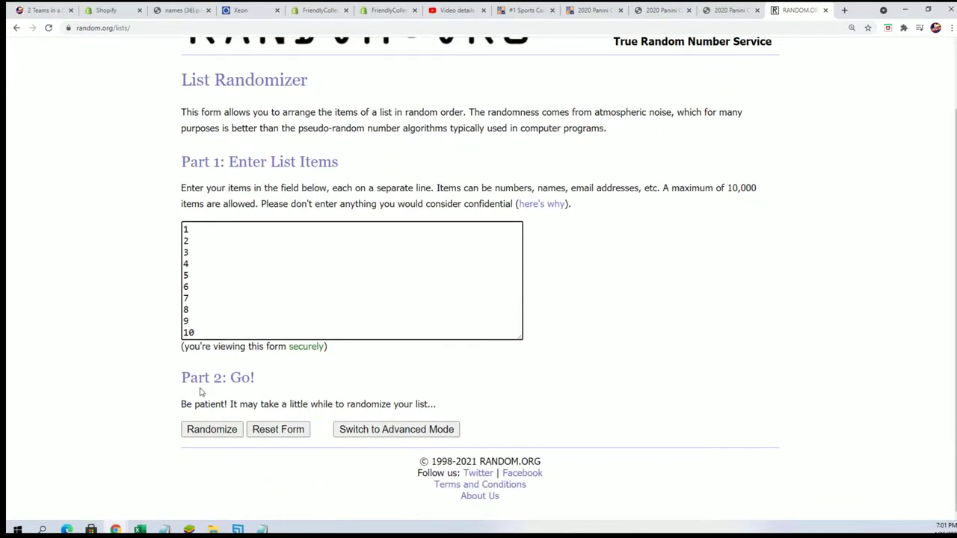
{"action": "left_click", "coordinate": [210, 432]}
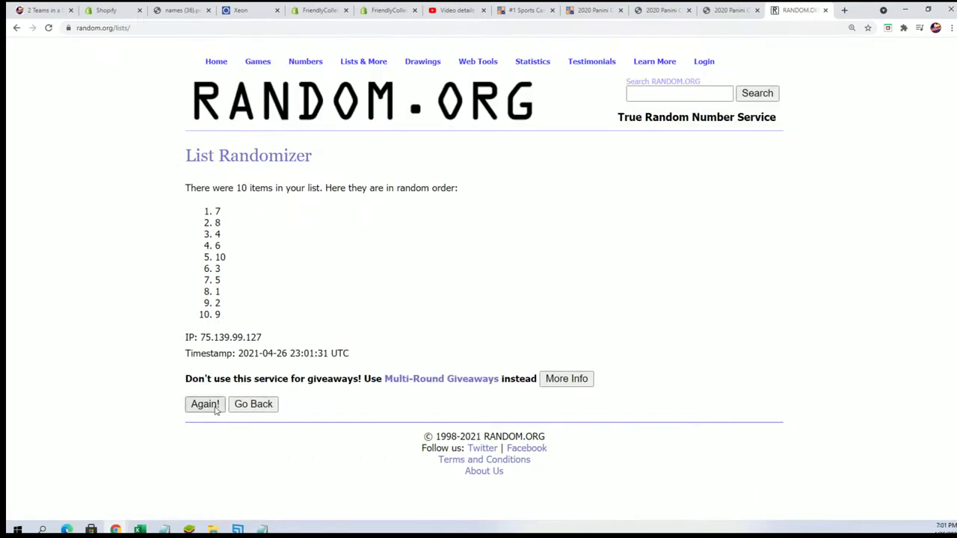
{"action": "left_click", "coordinate": [213, 407]}
{"action": "left_click", "coordinate": [199, 429]}
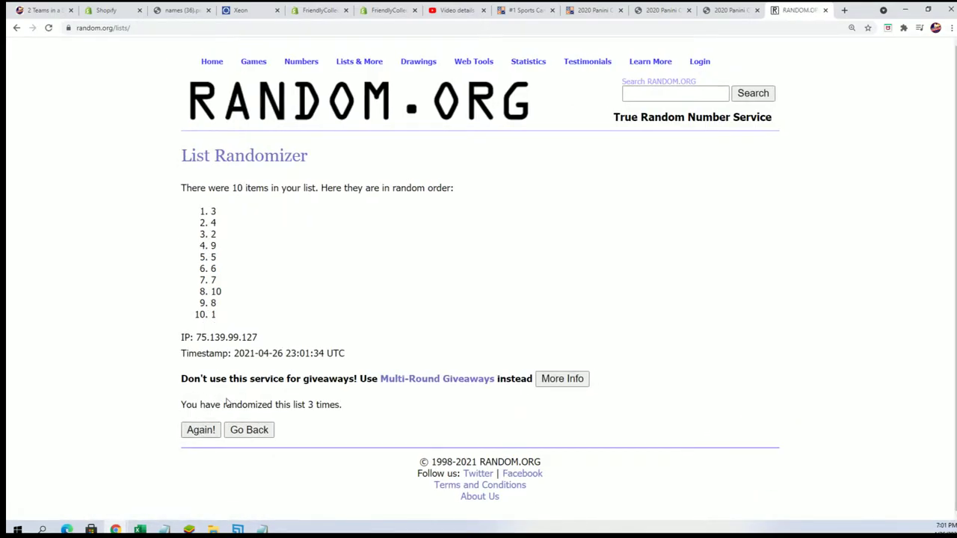
{"action": "left_click", "coordinate": [200, 432]}
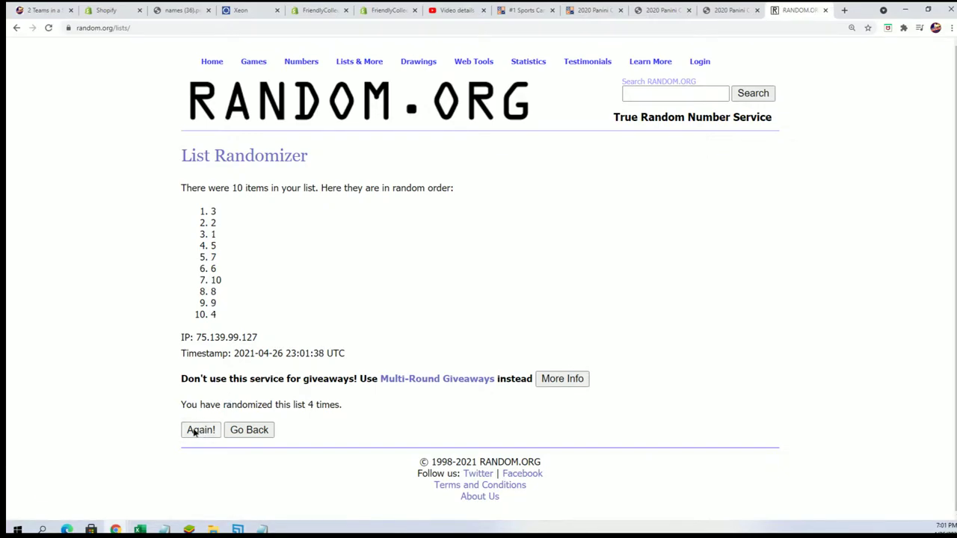
{"action": "left_click", "coordinate": [193, 431]}
{"action": "left_click", "coordinate": [195, 429]}
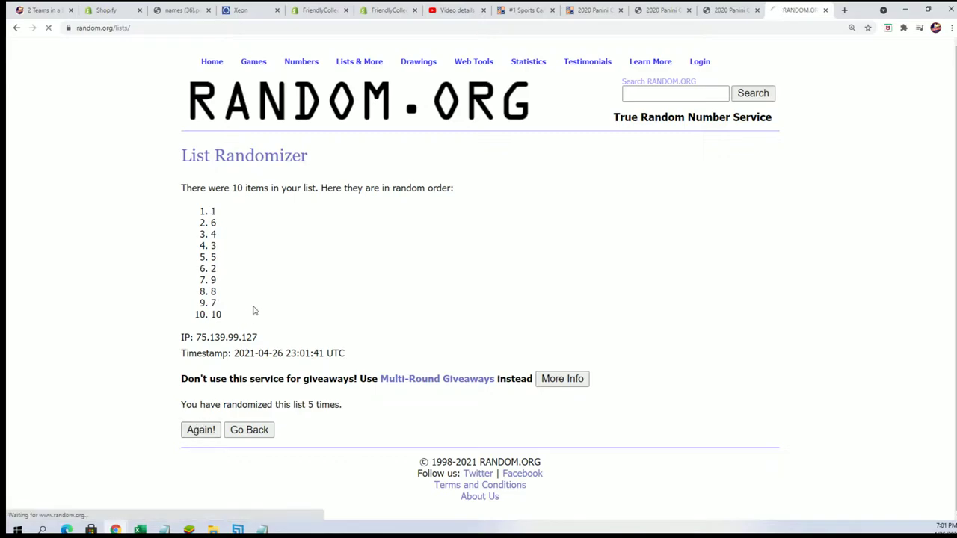
{"action": "left_click", "coordinate": [190, 429]}
{"action": "double_click", "coordinate": [213, 212]}
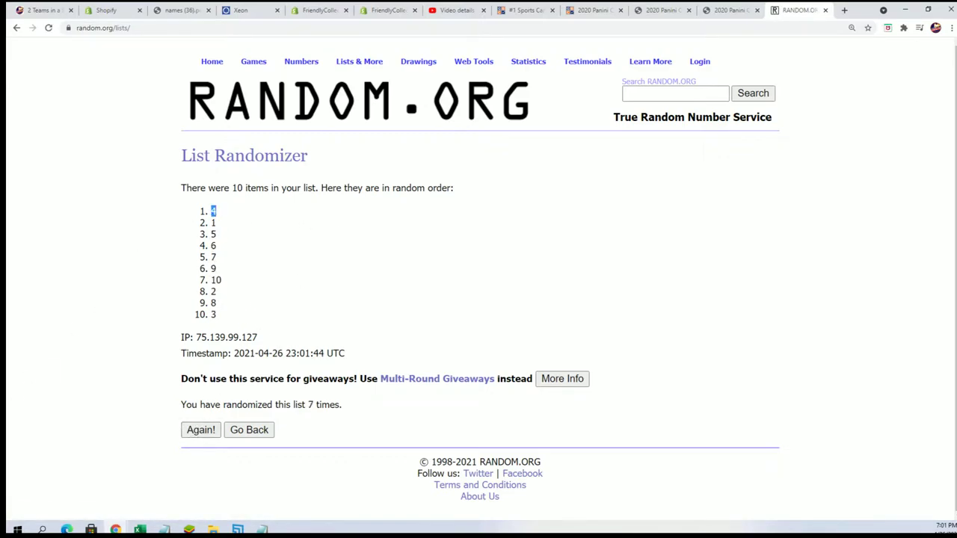